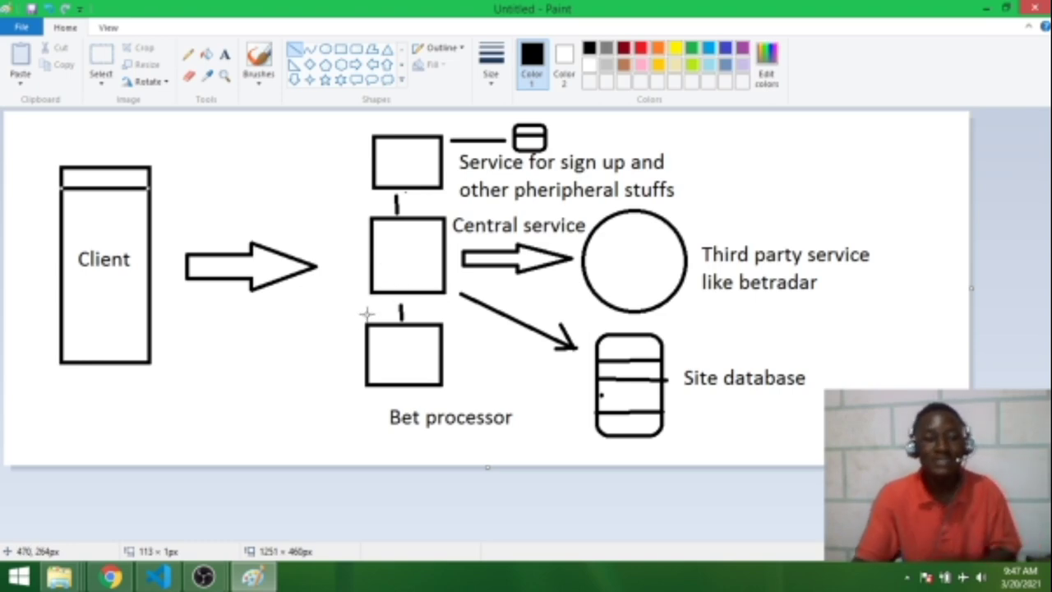
# Cross out the Bet processor box with a horizontal line above it and a diagonal slash
pyautogui.moveTo(352, 309); pyautogui.dragTo(463, 312)
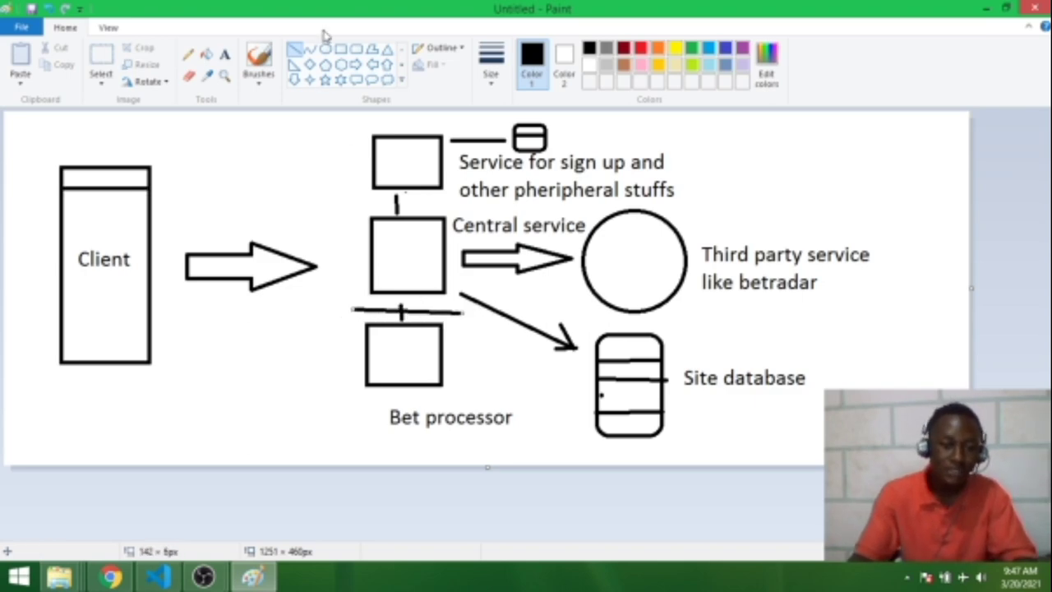
pyautogui.moveTo(435, 291); pyautogui.dragTo(322, 354)
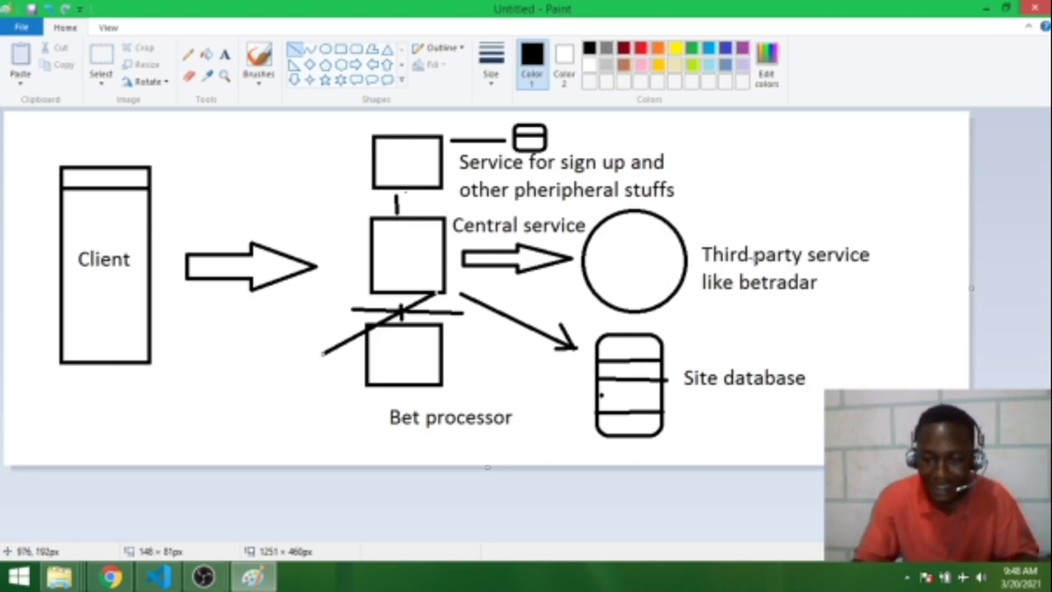
pyautogui.click(324, 50)
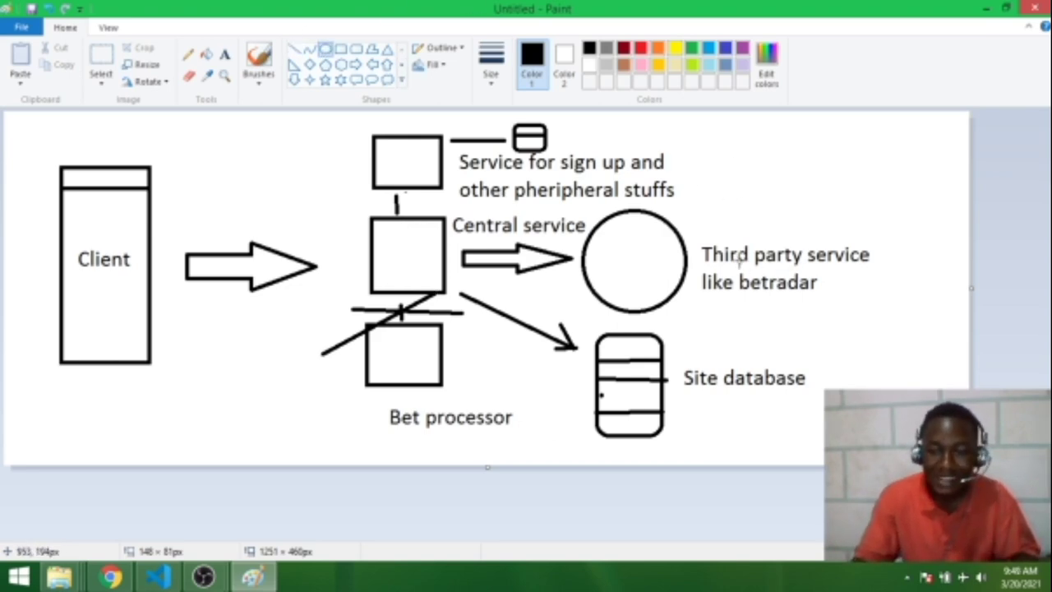
# Draw an ellipse around the word 'betradar' in the third-party service label
pyautogui.moveTo(736, 259); pyautogui.dragTo(846, 310)
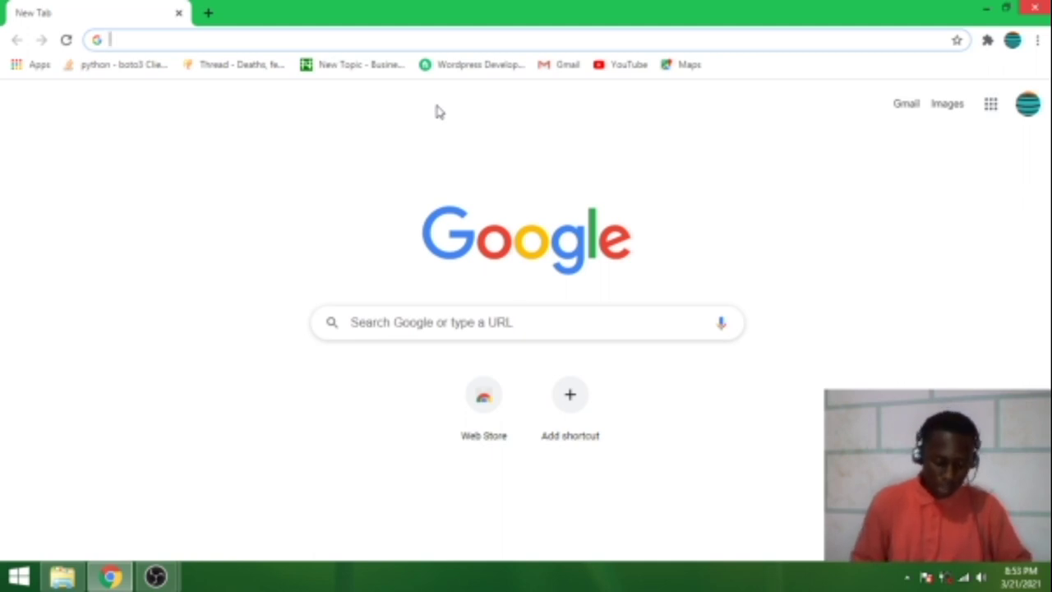
# Search Google for 'has betradar been hacked before' from a new Chrome tab
pyautogui.write('be')
pyautogui.press('BackSpace')
pyautogui.press('BackSpace')
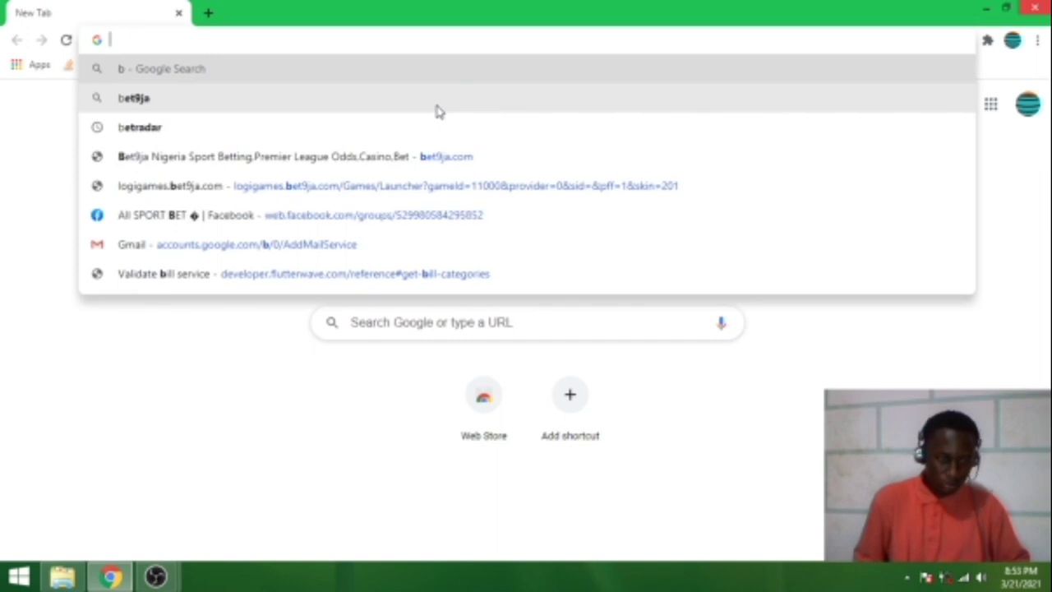
pyautogui.write('has')
pyautogui.press('Return')
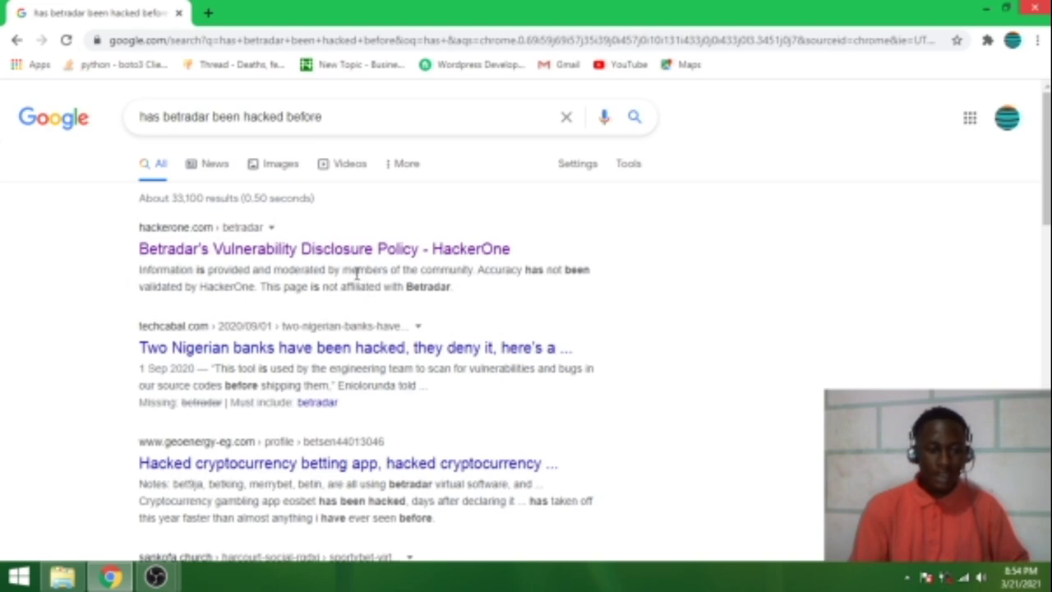
pyautogui.scroll(-1, 300, 283)
pyautogui.scroll(-2, 311, 223)
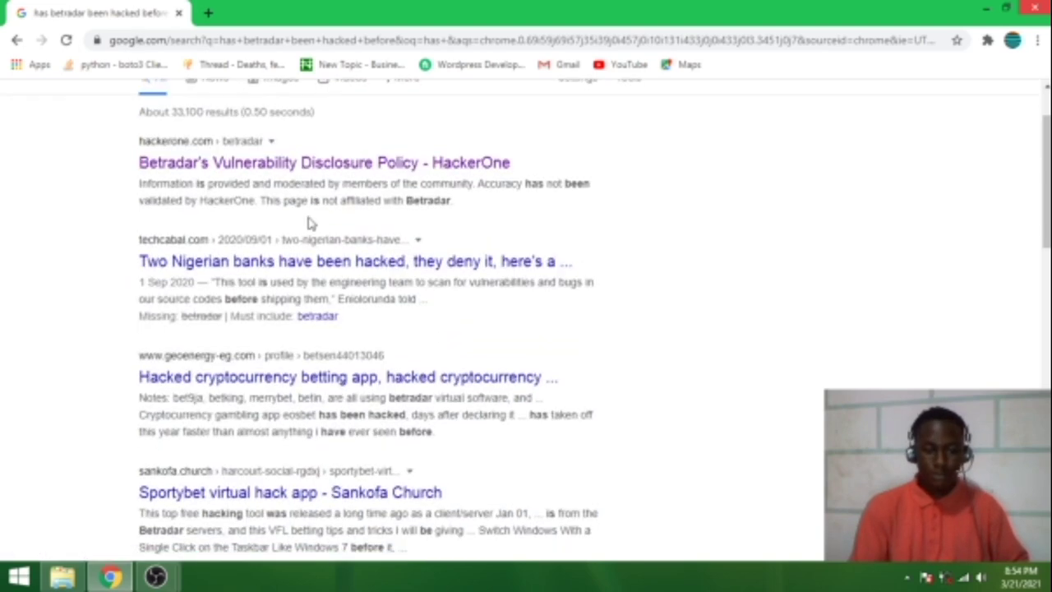
pyautogui.scroll(-4, 309, 306)
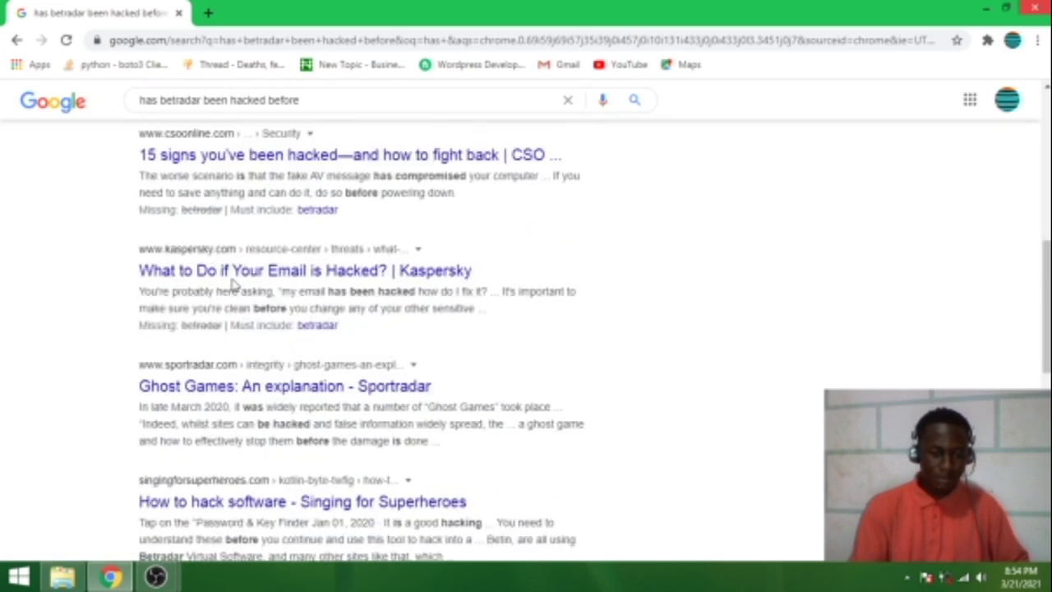
pyautogui.scroll(2, 193, 176)
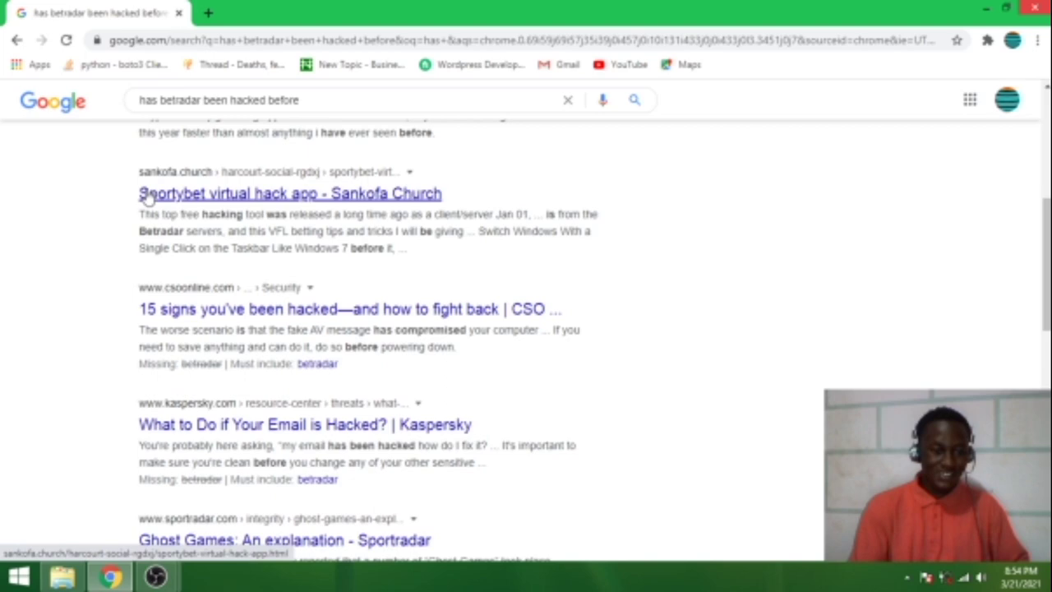
pyautogui.scroll(5, 175, 203)
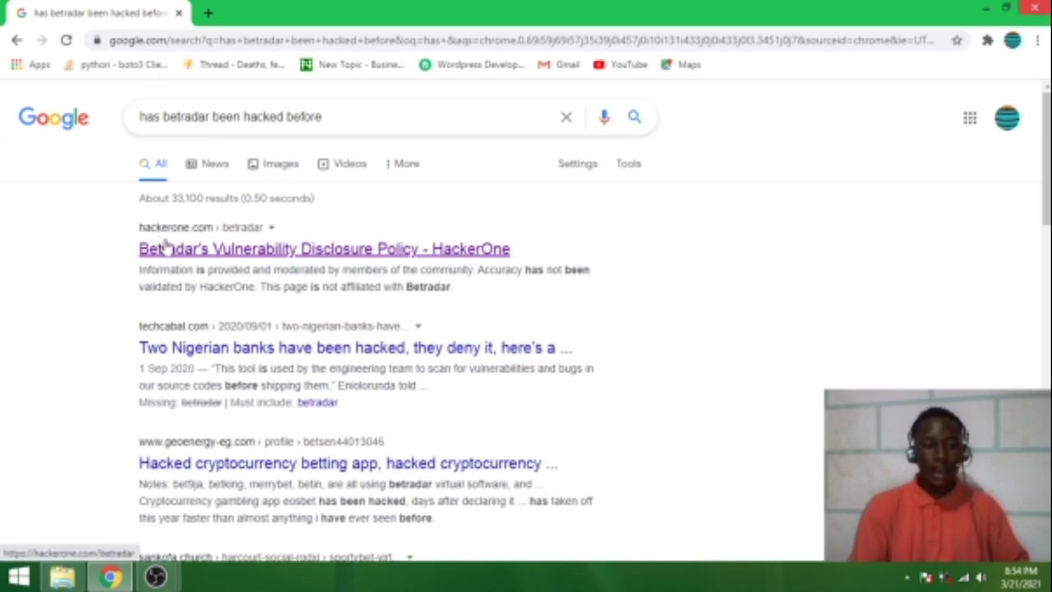
pyautogui.scroll(-1, 184, 247)
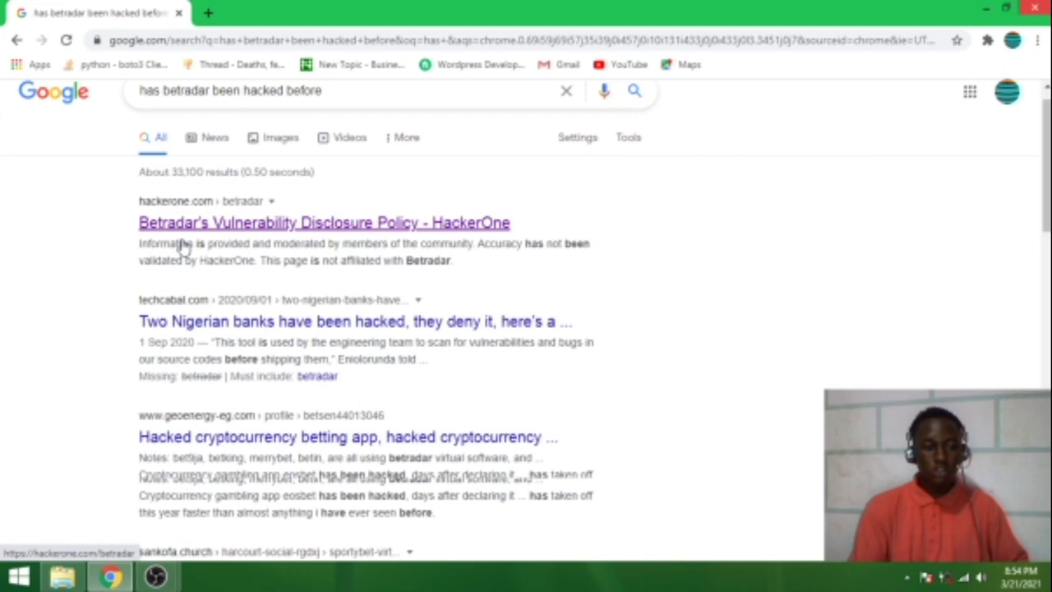
pyautogui.scroll(-5, 181, 241)
pyautogui.scroll(4, 181, 233)
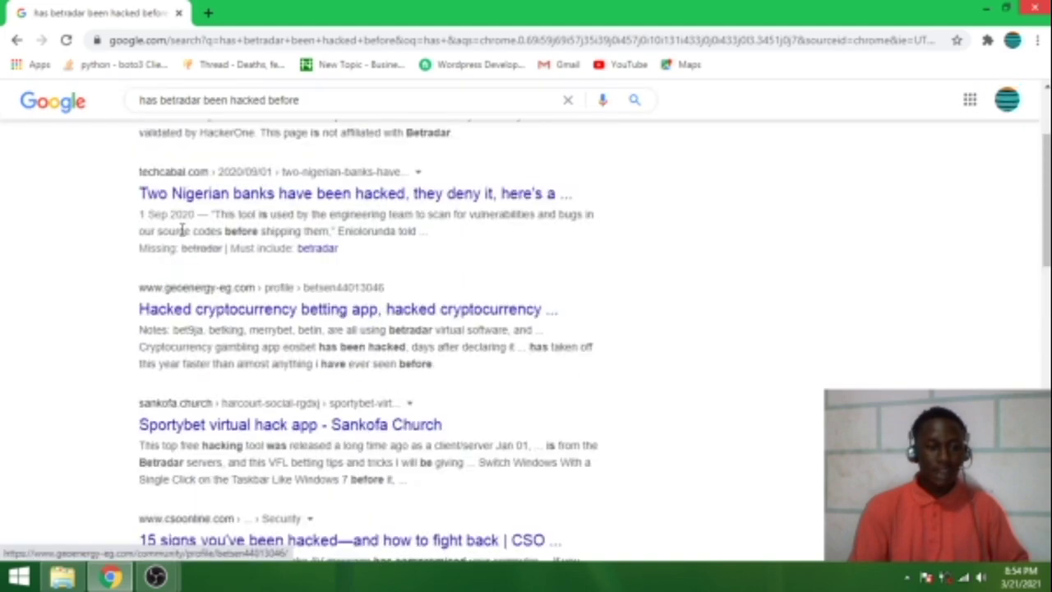
pyautogui.scroll(2, 183, 230)
pyautogui.moveTo(337, 115); pyautogui.dragTo(61, 115)
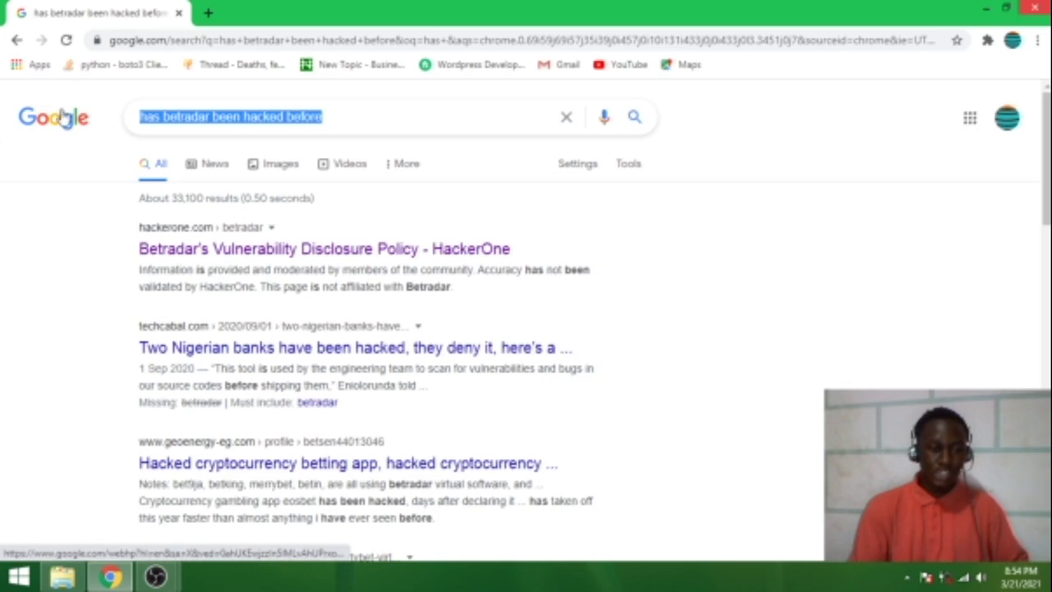
# Search for 'betradar' and scroll through results led by betradar.com and the Sportradar panel
pyautogui.write('bet')
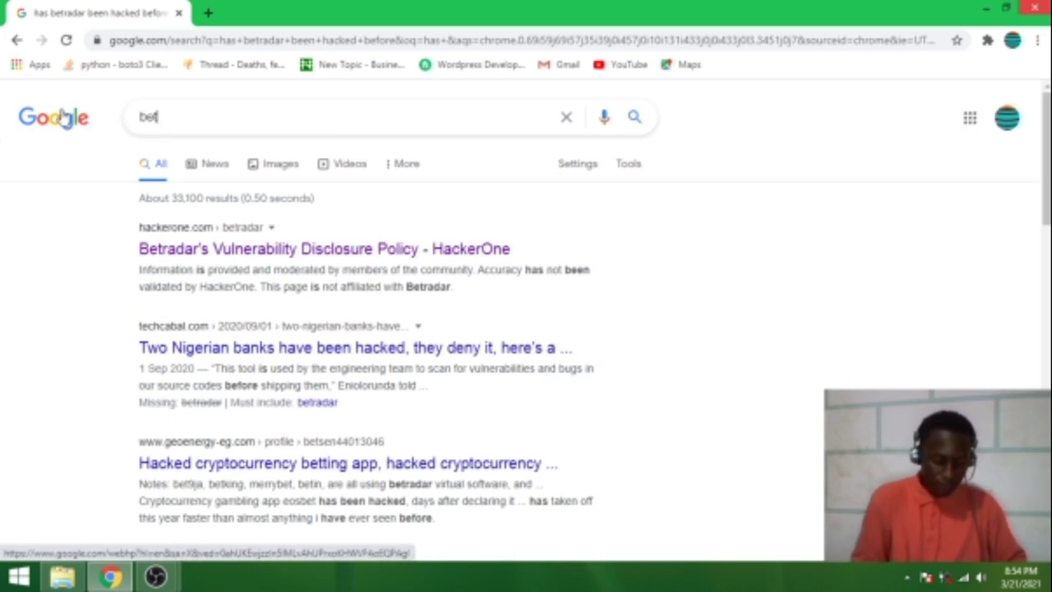
pyautogui.write('ra')
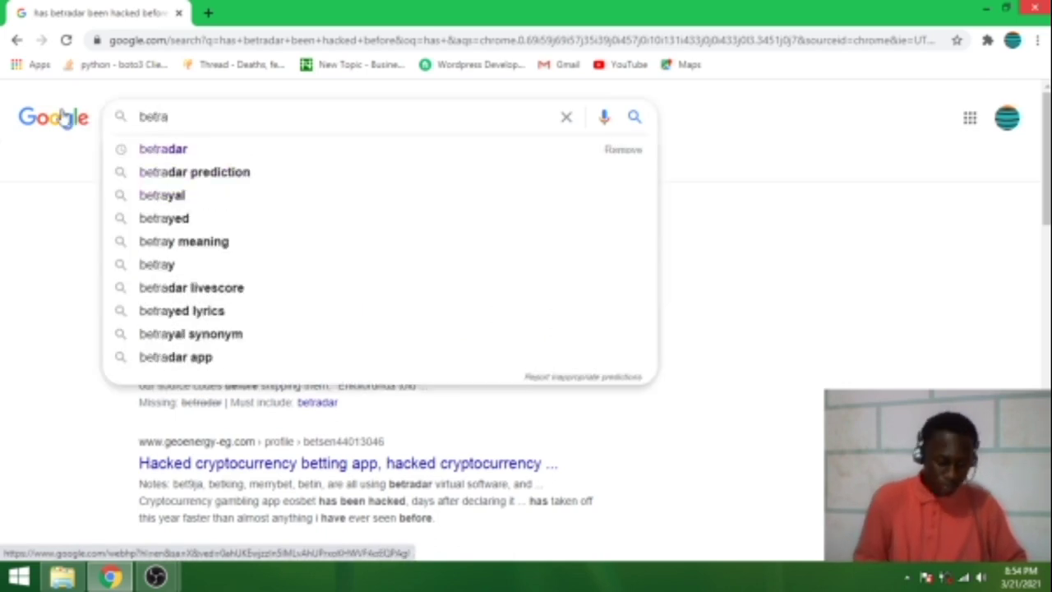
pyautogui.write('dar')
pyautogui.press('Return')
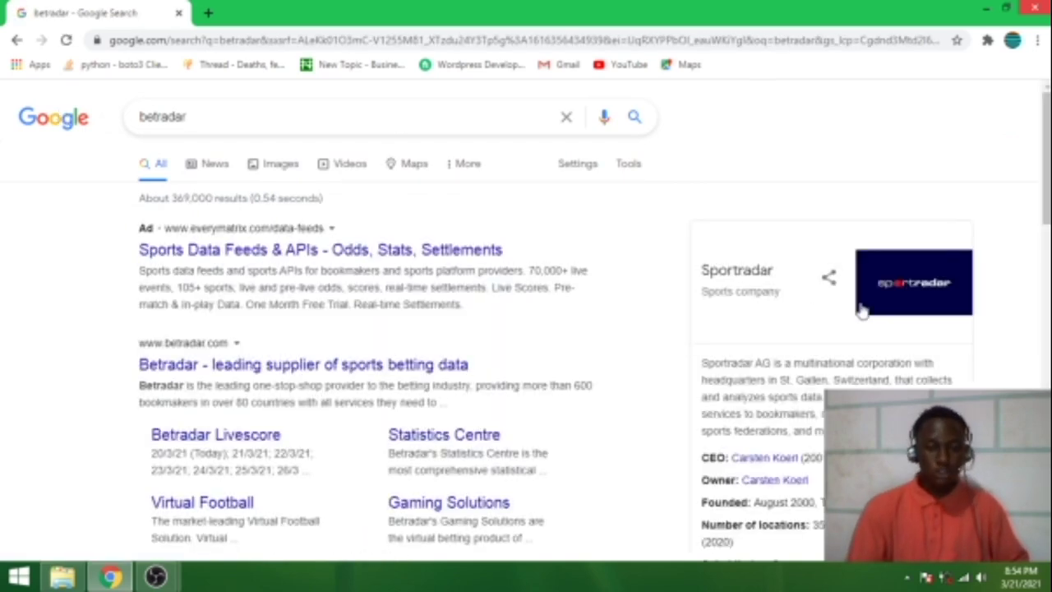
pyautogui.scroll(-1, 821, 305)
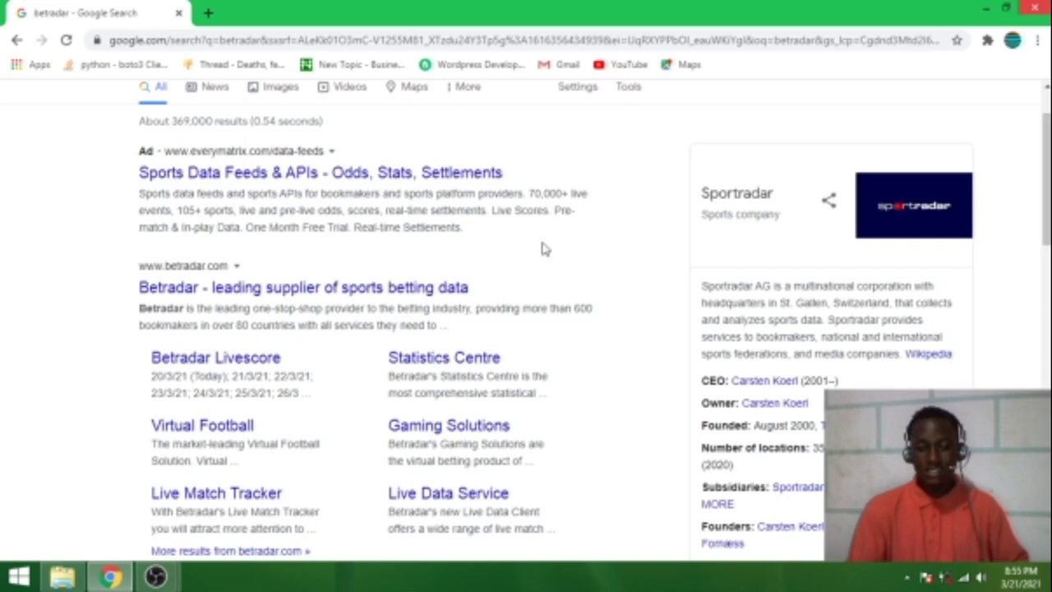
pyautogui.scroll(-7, 336, 241)
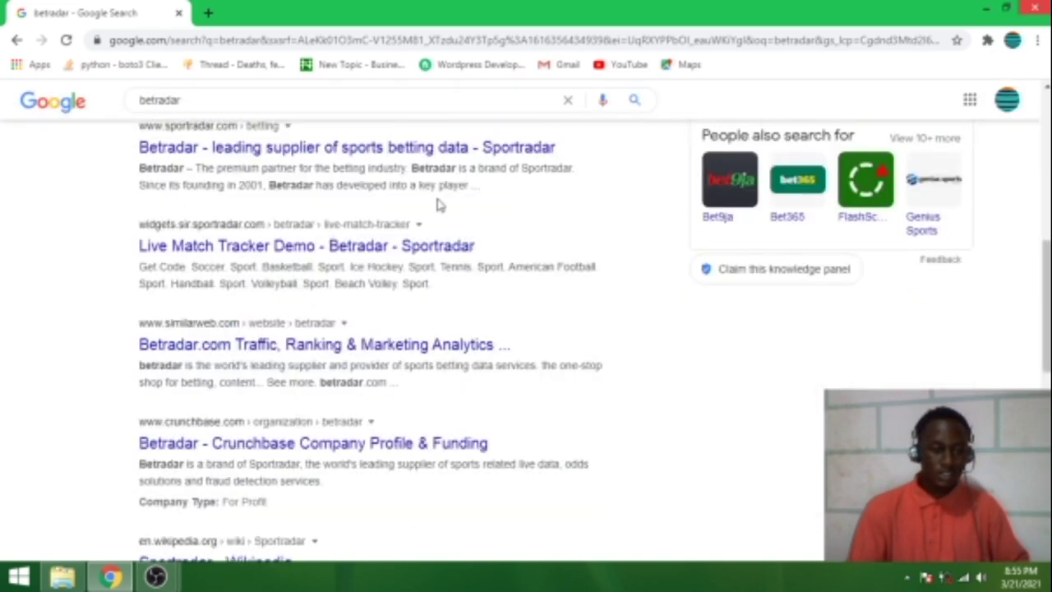
pyautogui.scroll(1, 275, 183)
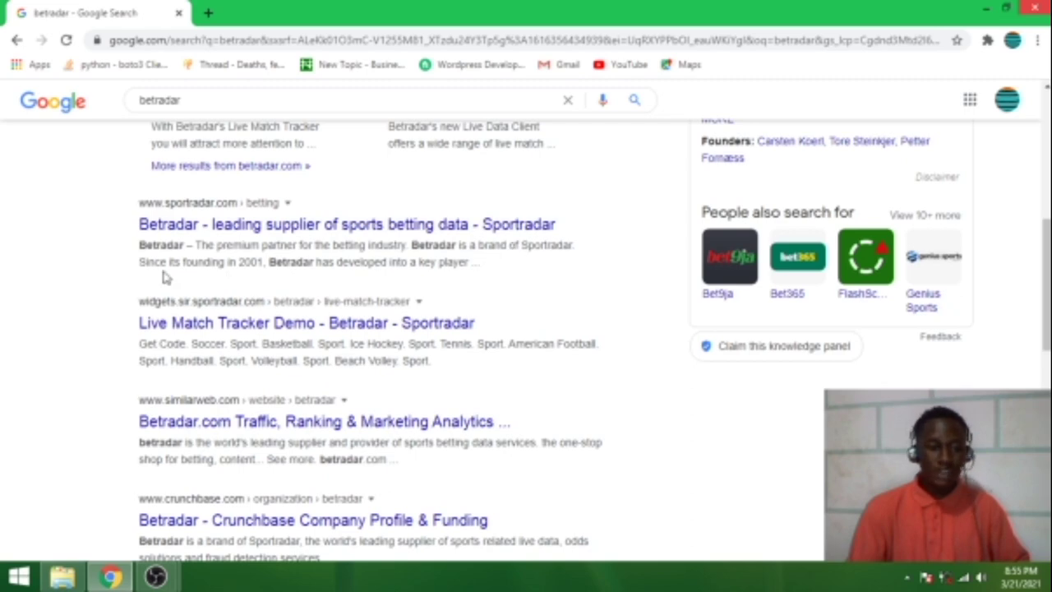
pyautogui.scroll(-2, 274, 290)
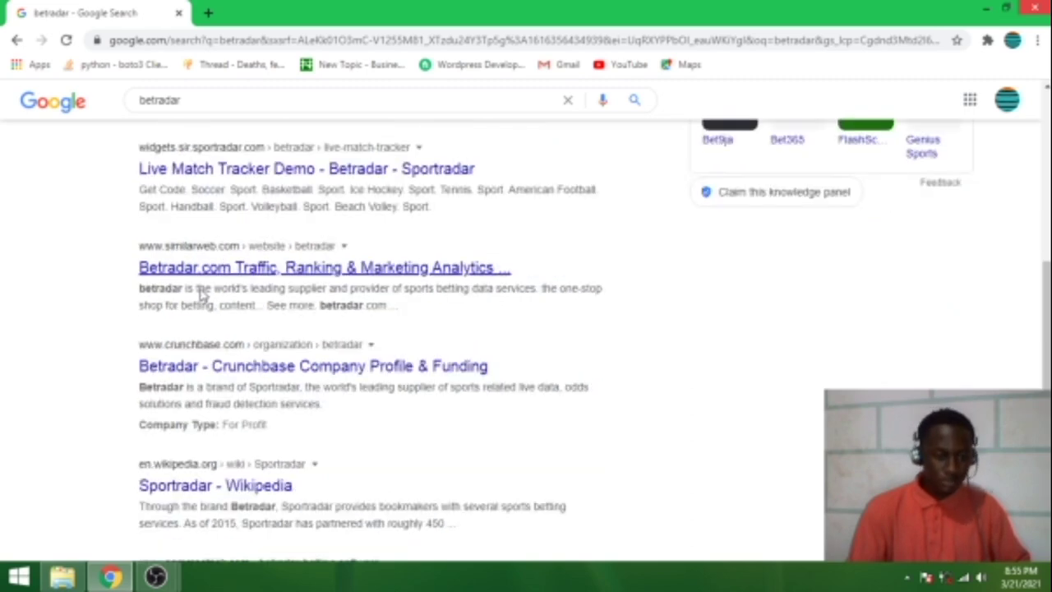
pyautogui.scroll(-2, 245, 326)
pyautogui.scroll(-1, 265, 324)
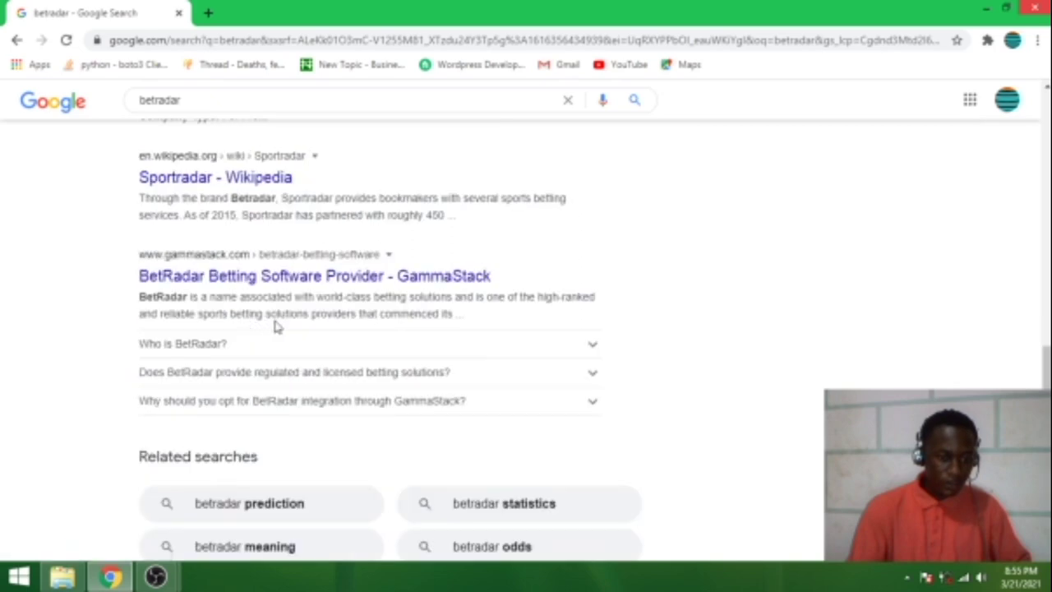
pyautogui.scroll(-1, 238, 345)
pyautogui.scroll(6, 246, 326)
pyautogui.scroll(4, 246, 327)
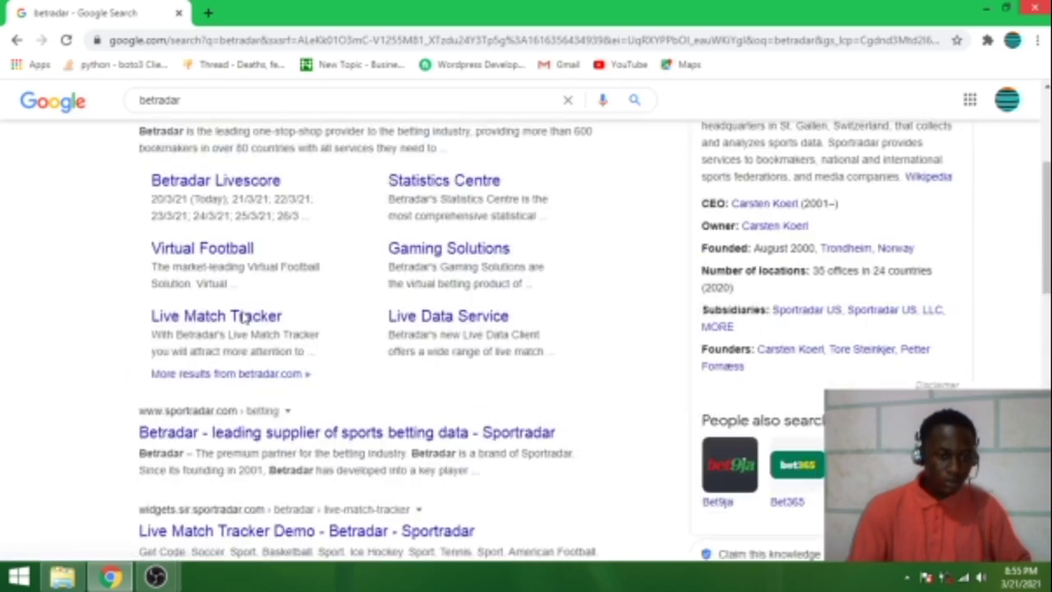
pyautogui.scroll(3, 247, 317)
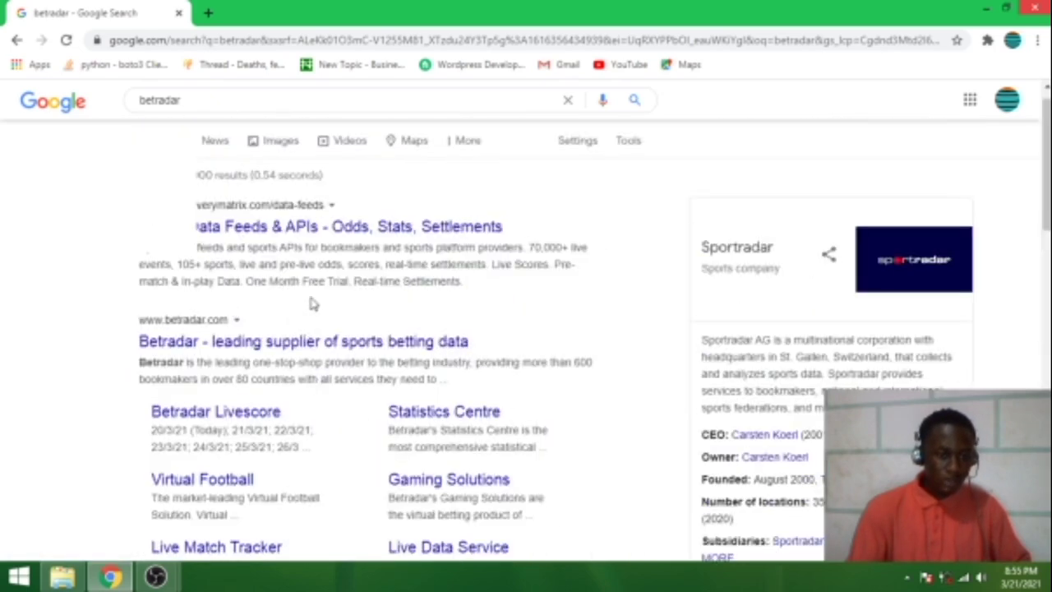
pyautogui.scroll(1, 406, 286)
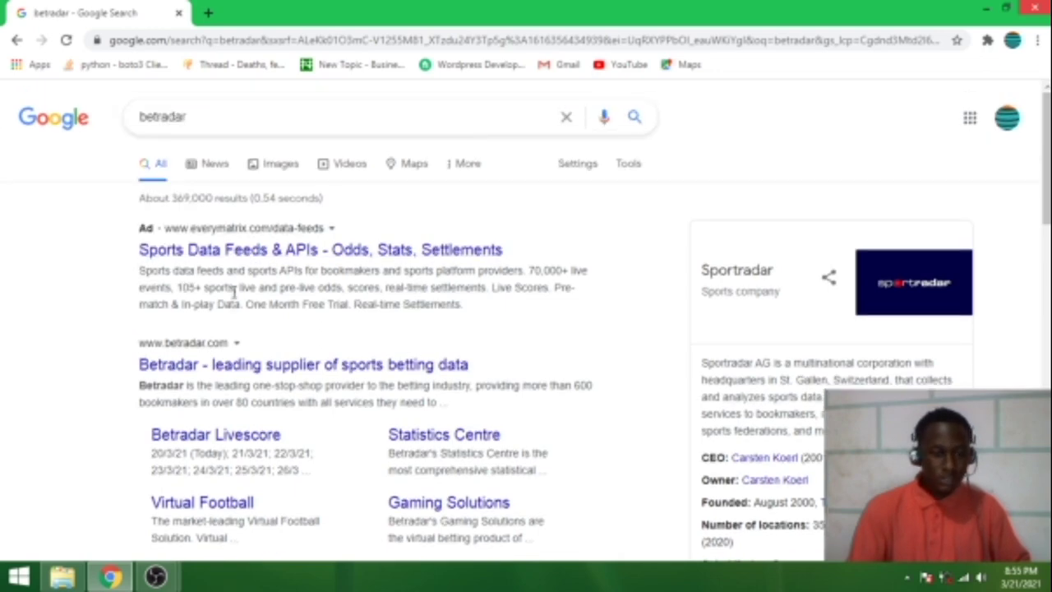
pyautogui.scroll(-1, 298, 310)
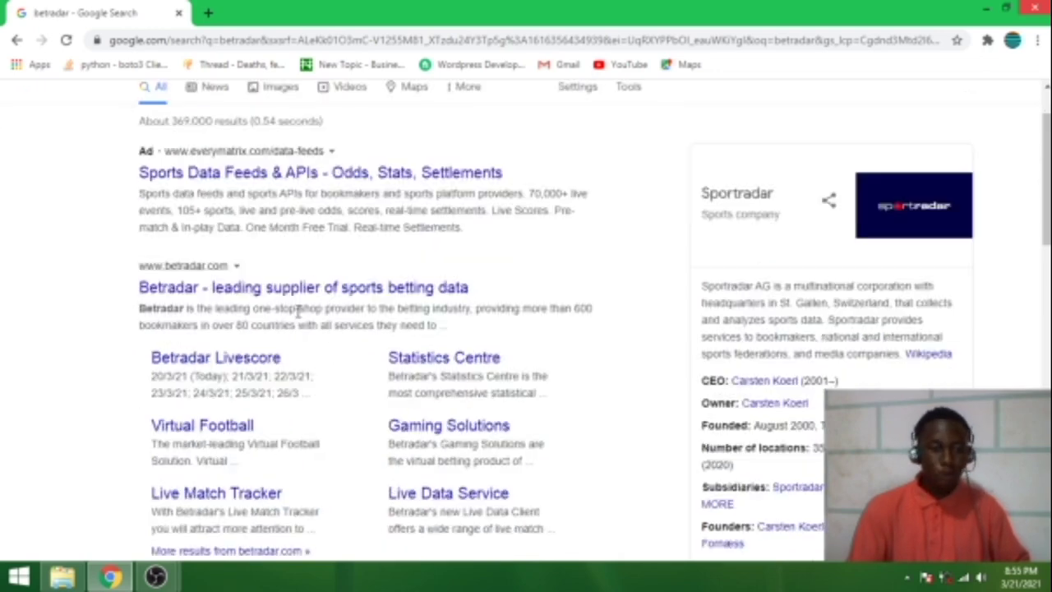
pyautogui.scroll(-2, 247, 309)
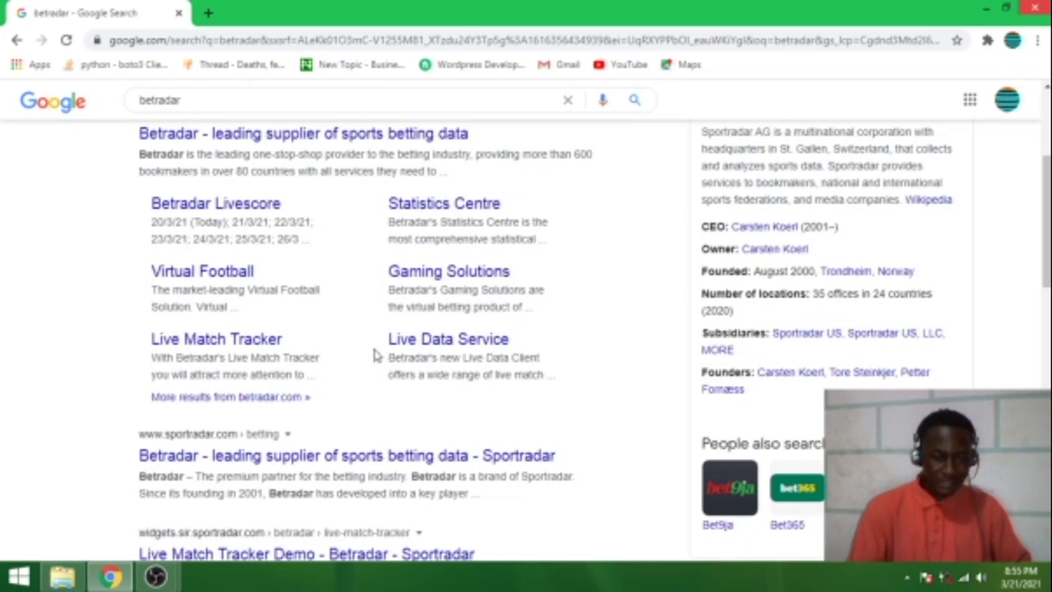
pyautogui.scroll(-3, 386, 355)
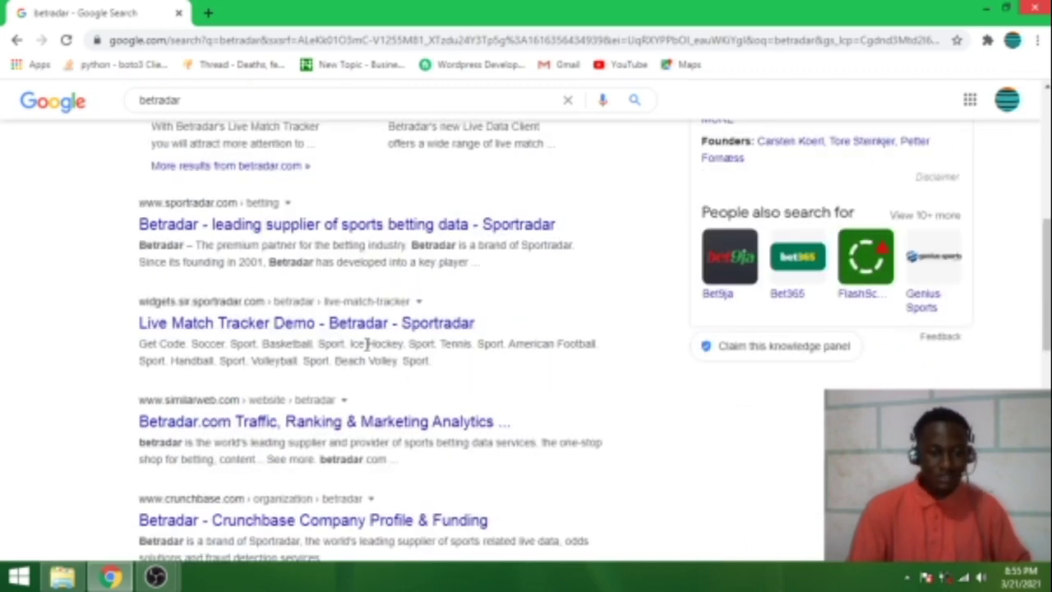
pyautogui.scroll(-2, 390, 349)
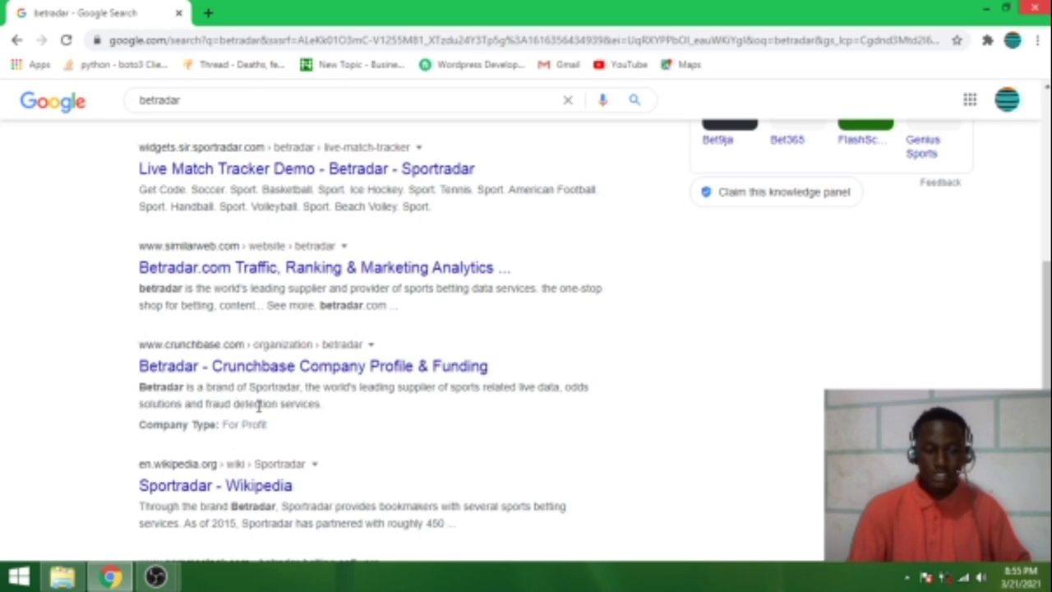
pyautogui.scroll(-2, 218, 368)
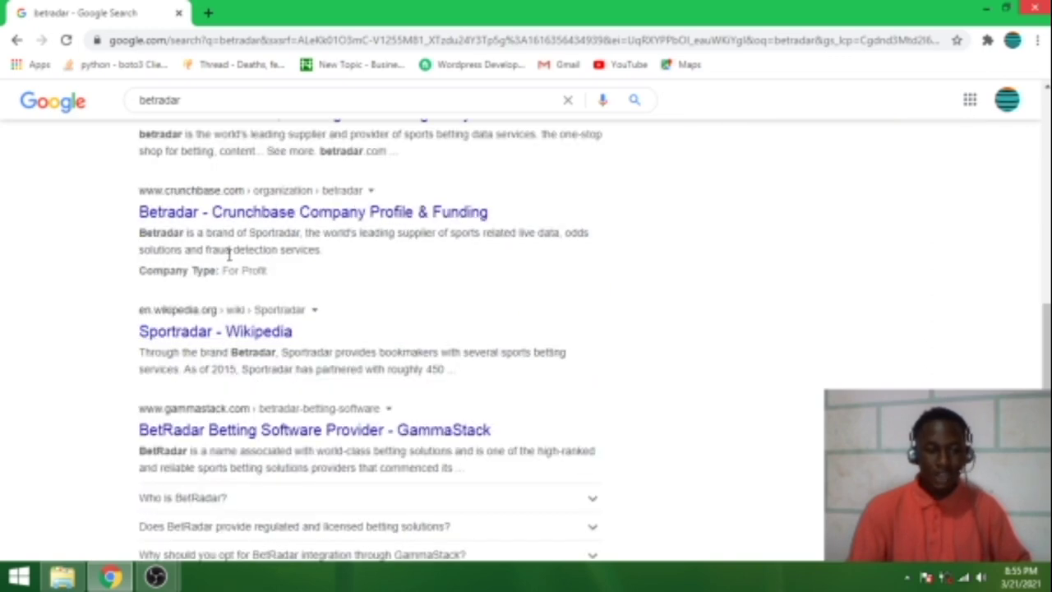
pyautogui.moveTo(206, 250); pyautogui.dragTo(323, 249)
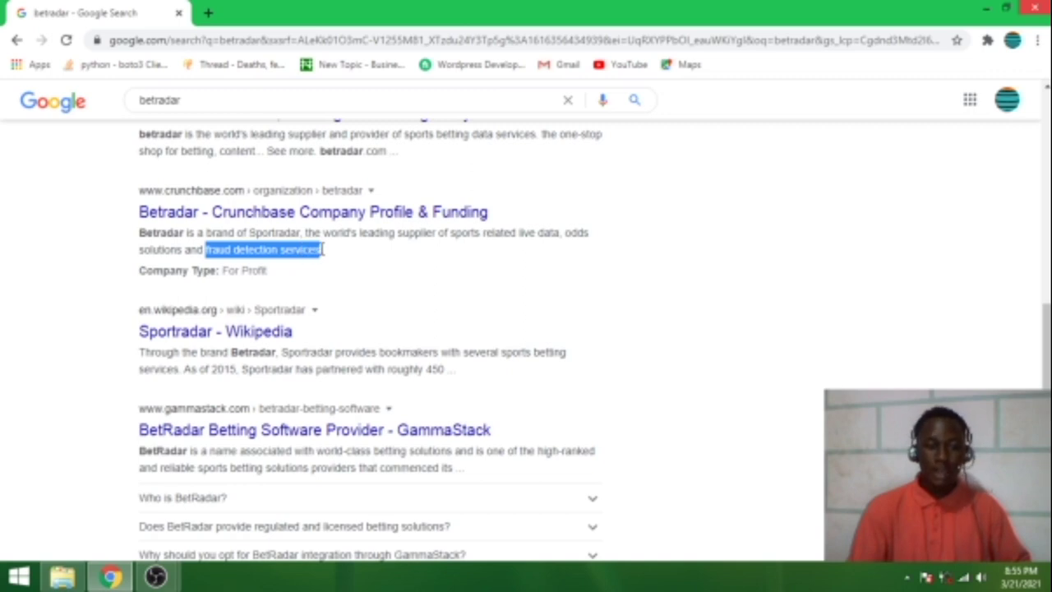
# Select the full web address of the betradar results page in the address bar
pyautogui.click(166, 41)
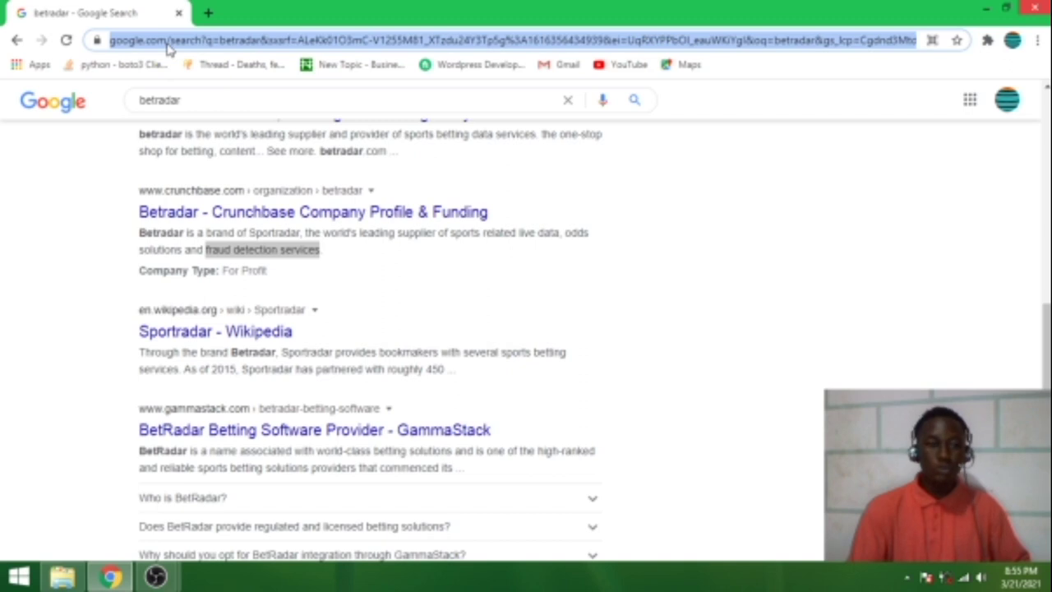